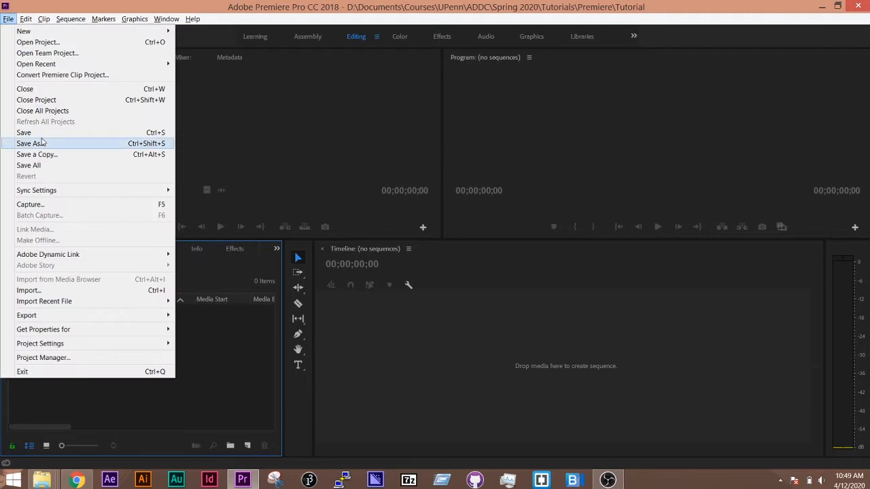
Step: Import all six video files from the Premiere project's Videos folder
click(43, 290)
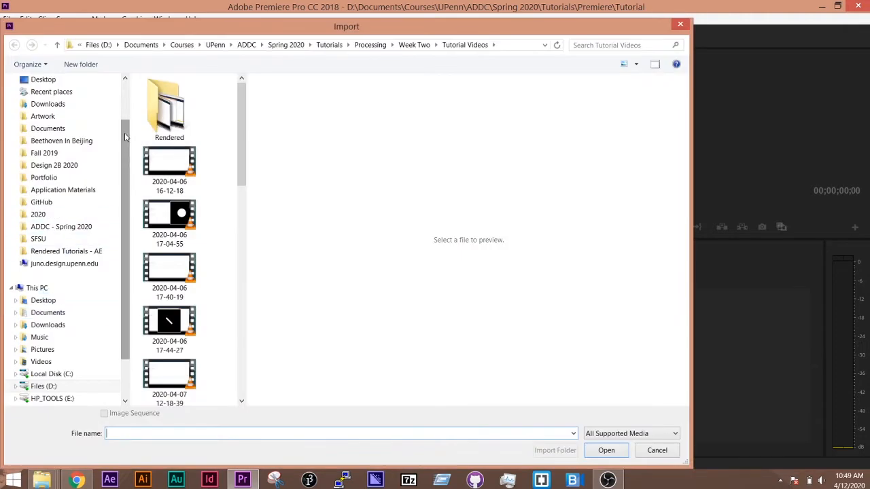
scroll(122, 104, up, 2)
click(87, 96)
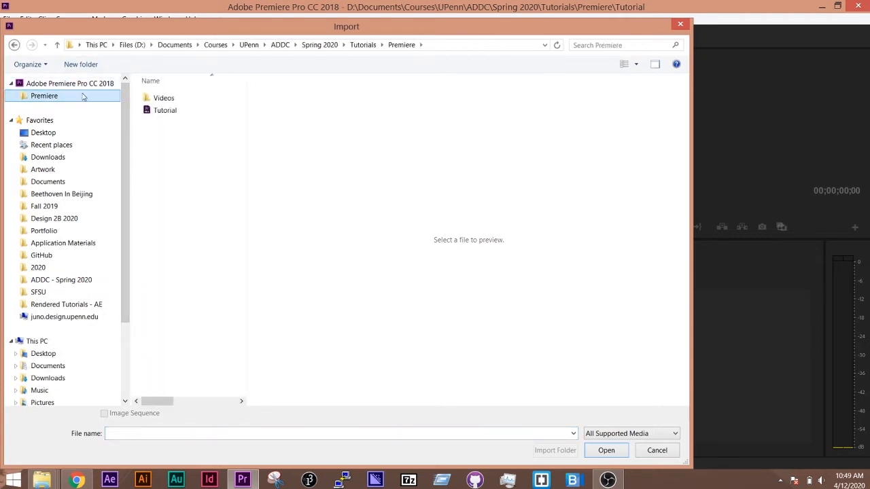
click(173, 108)
double_click(162, 98)
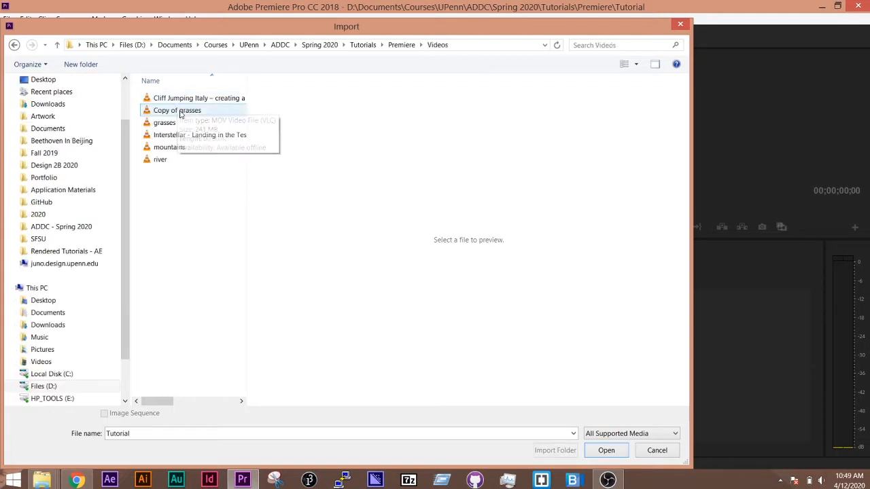
drag(182, 185, 150, 91)
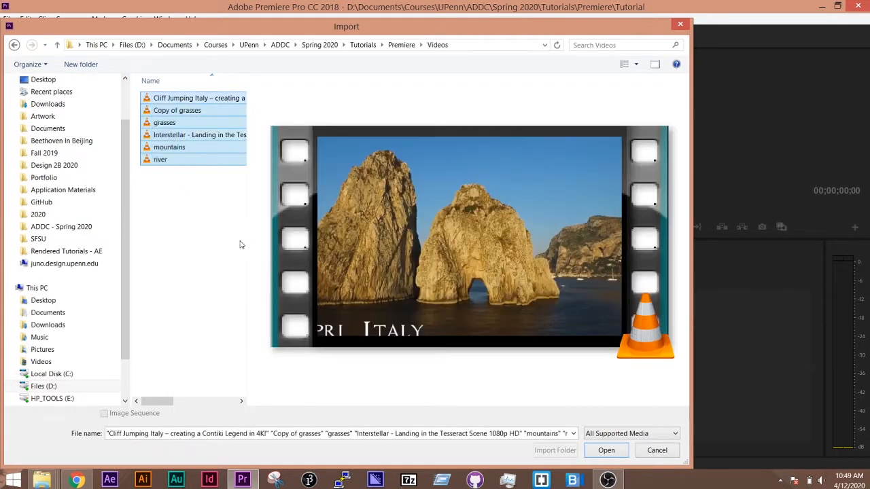
click(606, 450)
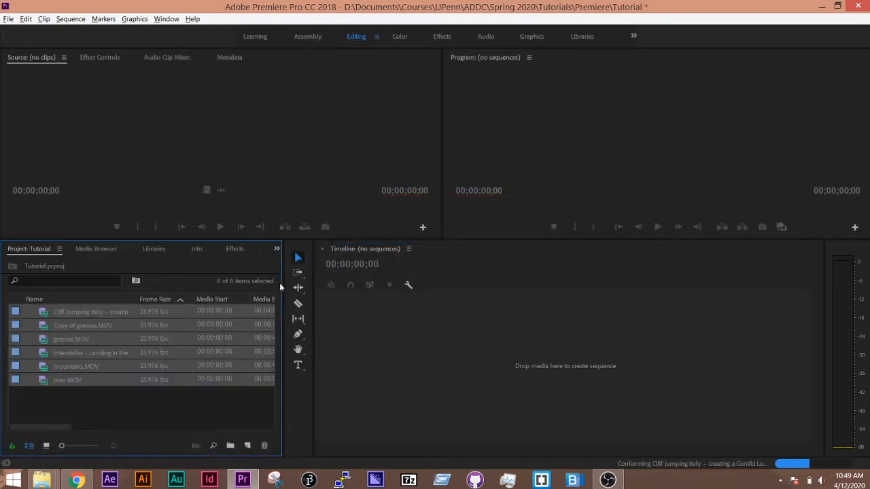
Step: Widen the project's media area and display the imported clips as thumbnails
drag(281, 283, 345, 280)
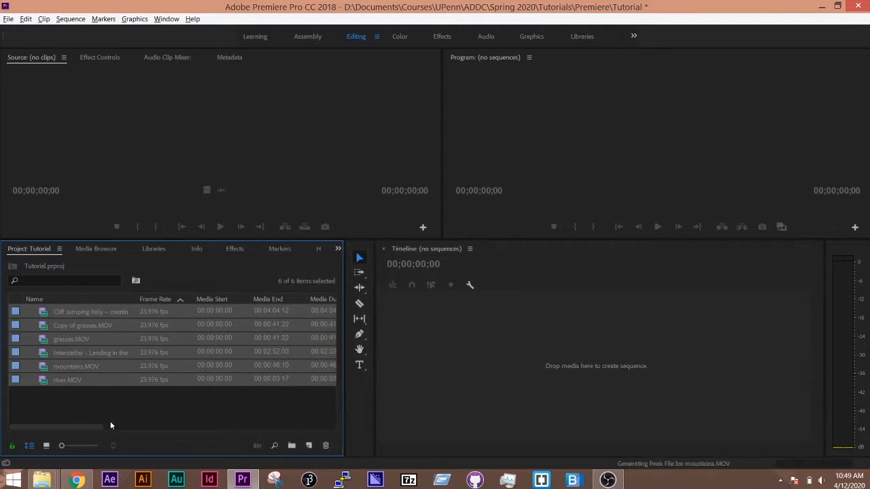
click(46, 447)
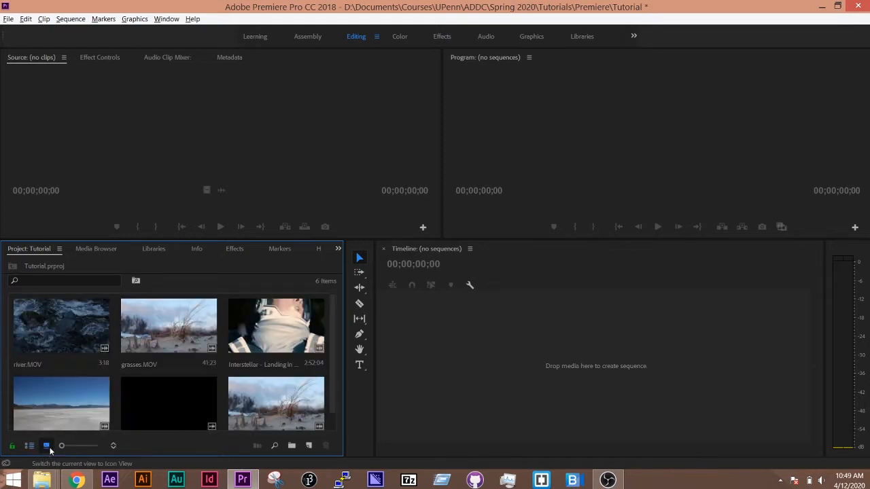
click(34, 447)
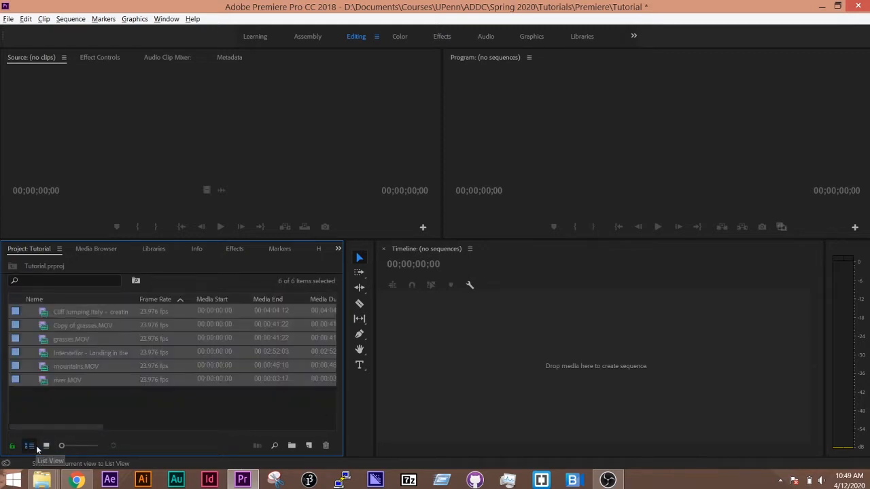
click(46, 446)
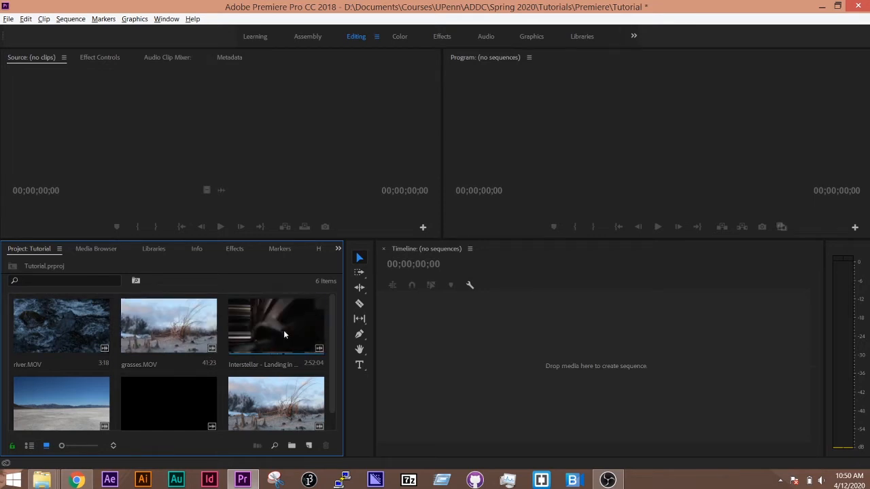
scroll(266, 384, down, 1)
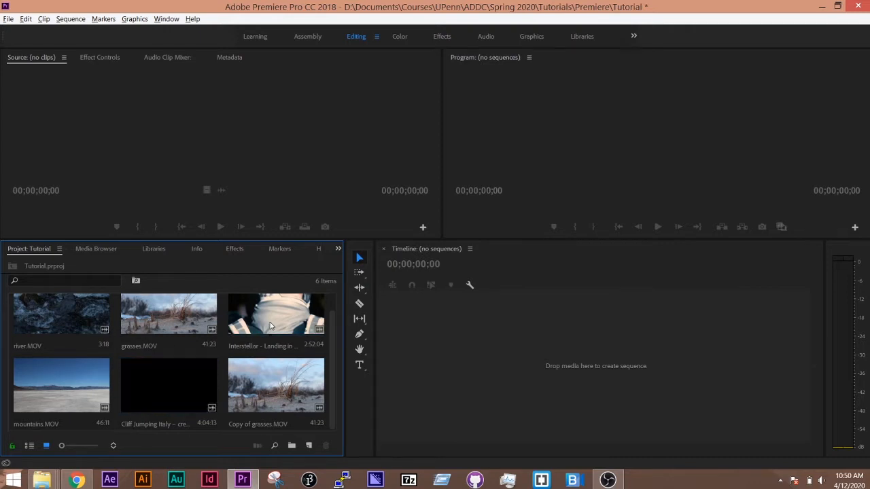
Step: Load the Cliff Jumping Italy clip for source preview and enlarge the preview area
click(193, 372)
double_click(193, 372)
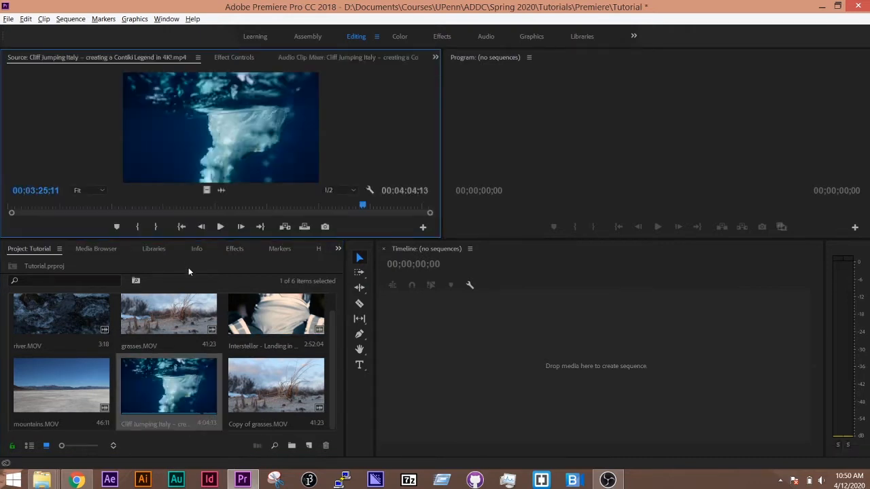
drag(186, 239, 178, 277)
Step: Scrub the Cliff Jumping Italy clip to the start of a jump and mark the In point at 00:01:36:17
drag(13, 248, 285, 236)
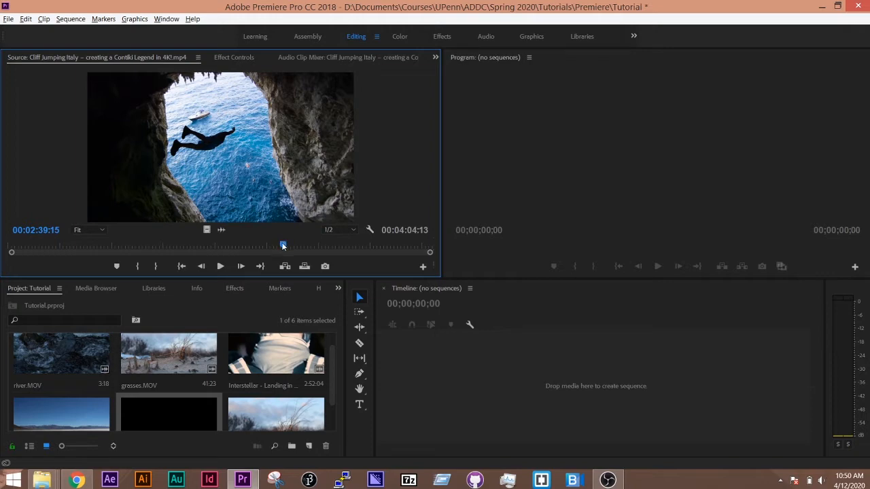
drag(283, 246, 152, 251)
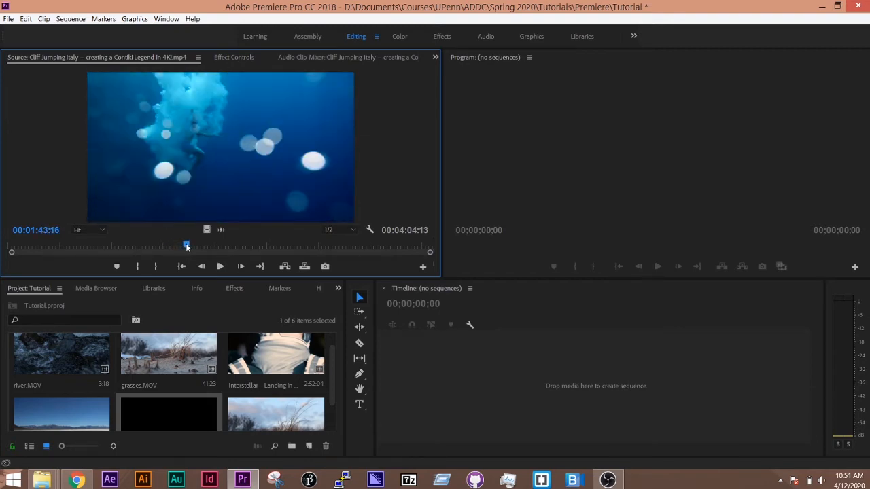
drag(184, 246, 174, 246)
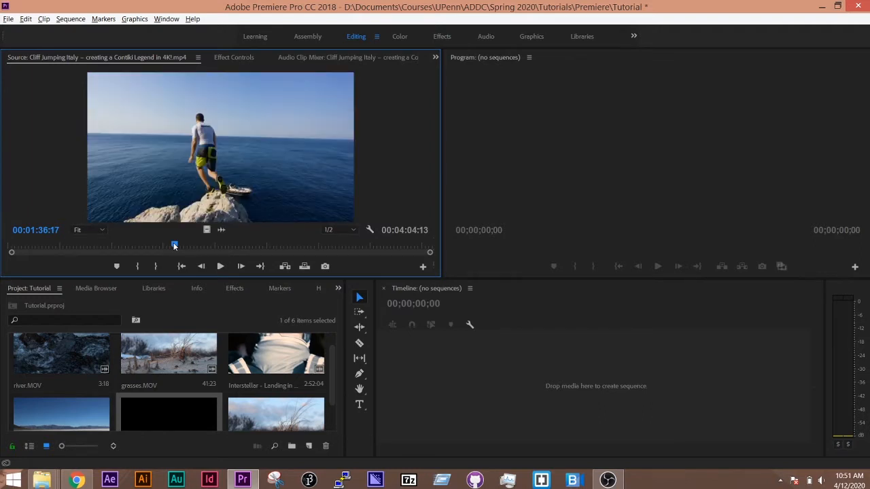
click(137, 267)
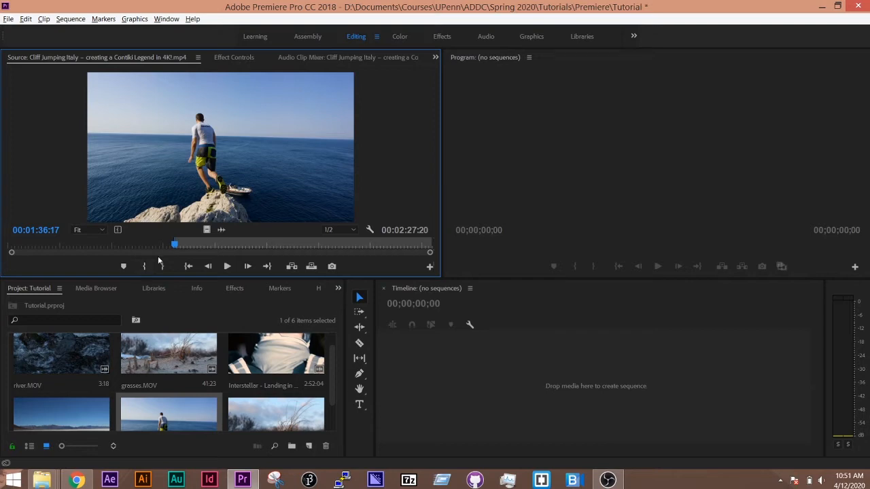
Step: Play the jump through, find its last frame and mark the Out point at 00:01:42:10
key(space)
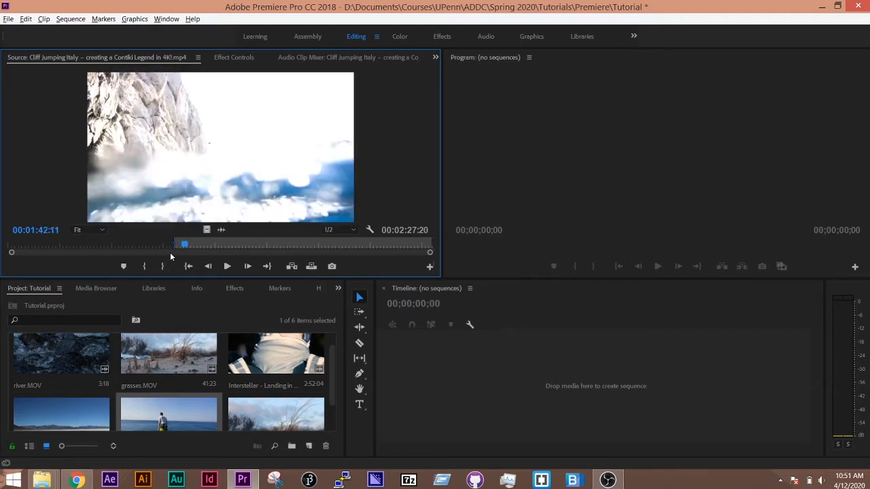
key(Right)
key(Left)
key(Left)
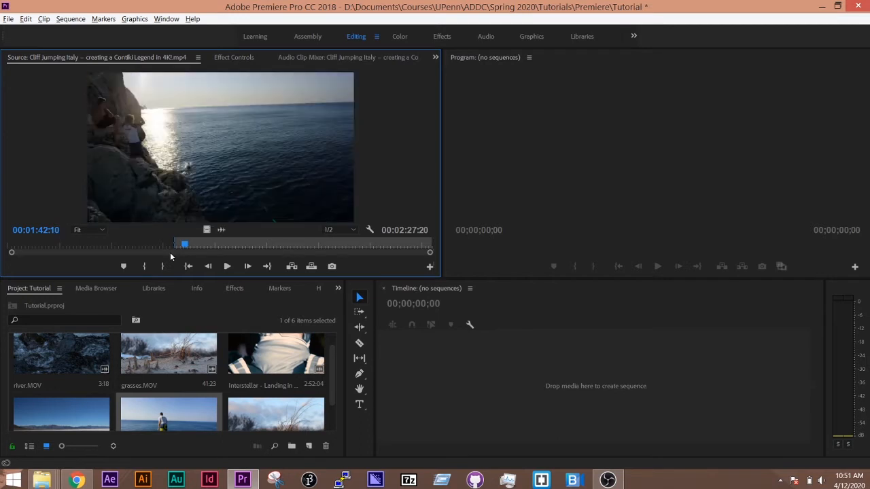
key(Right)
key(Right)
key(Left)
key(Left)
key(Right)
key(Left)
key(o)
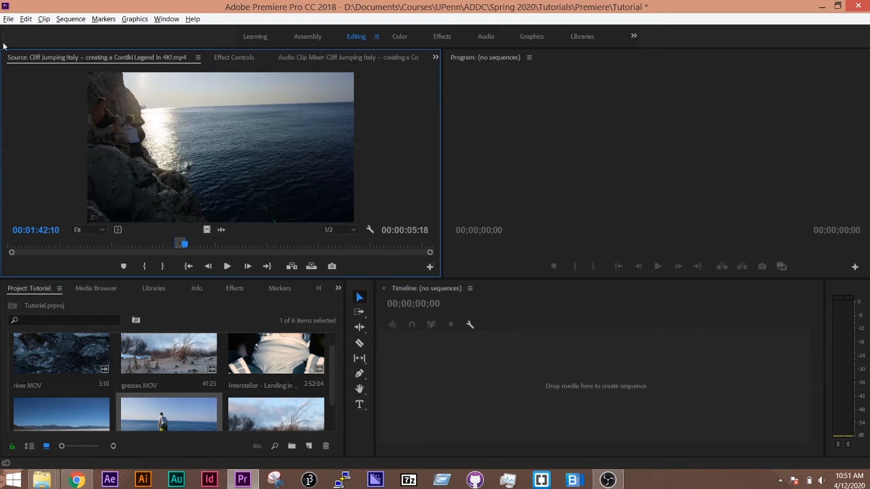
Step: Make a subclip from the marked range named Cliff Jump, with Restrict Trims To Subclip Boundaries turned off
click(44, 19)
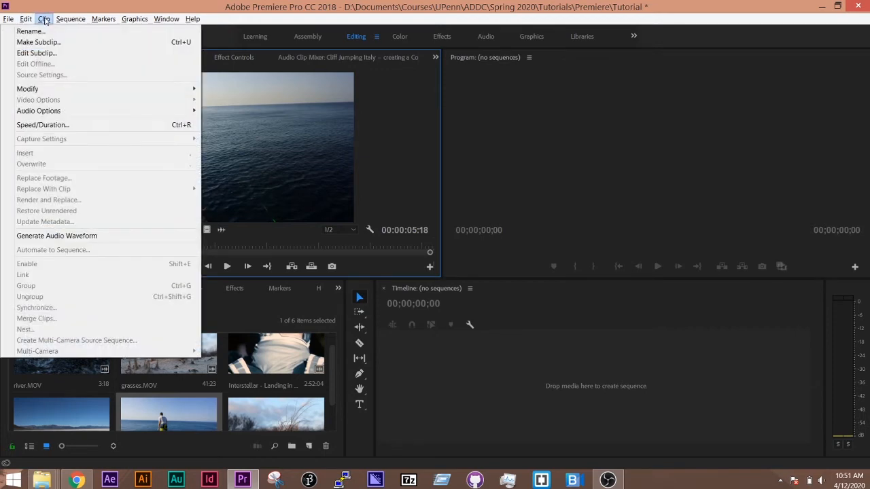
click(48, 42)
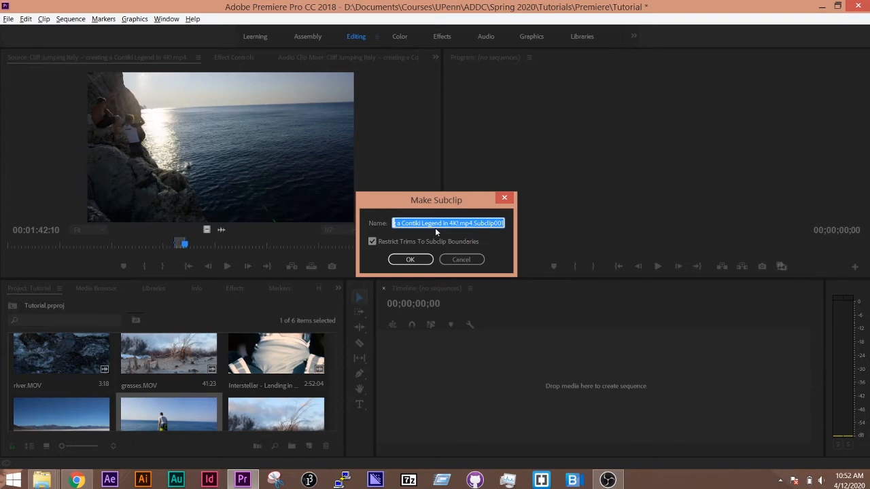
text(Cliff Jump)
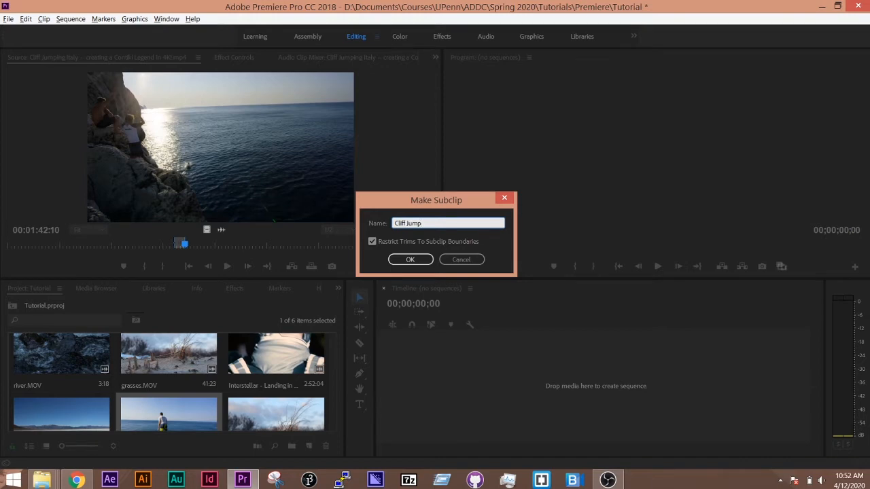
click(372, 241)
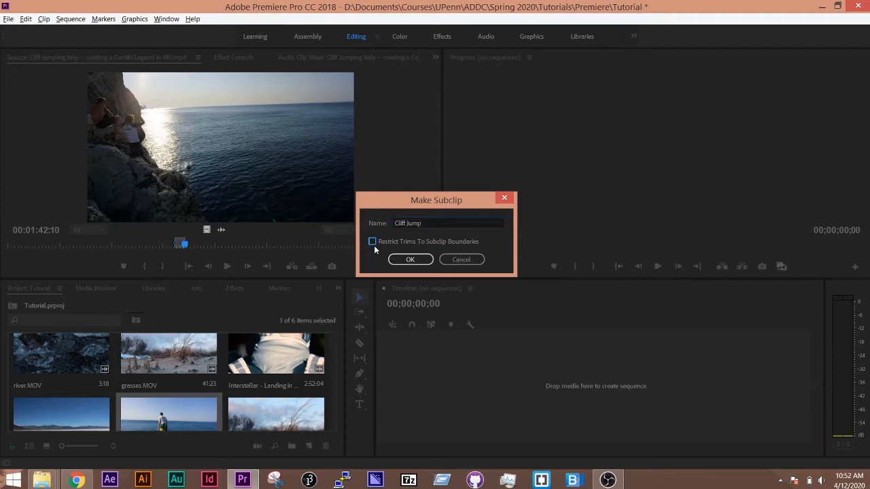
click(406, 260)
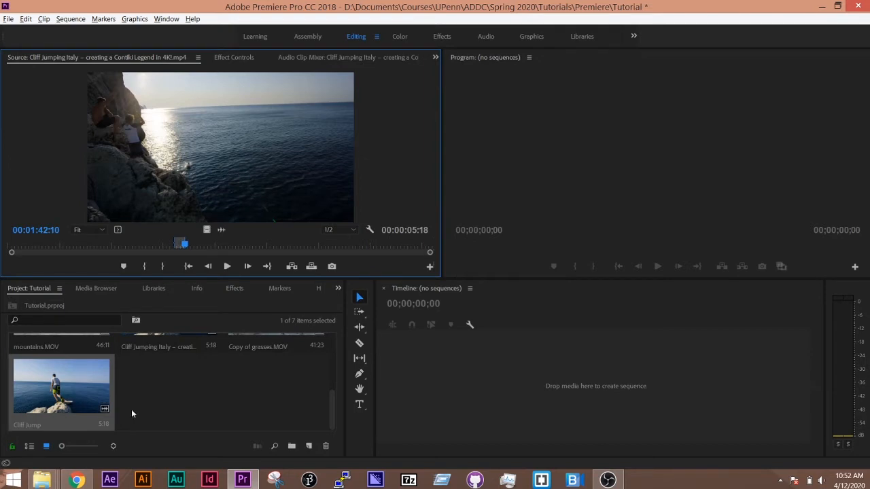
Step: Open the Cliff Jump subclip and scrub through it from start to end and back
double_click(75, 405)
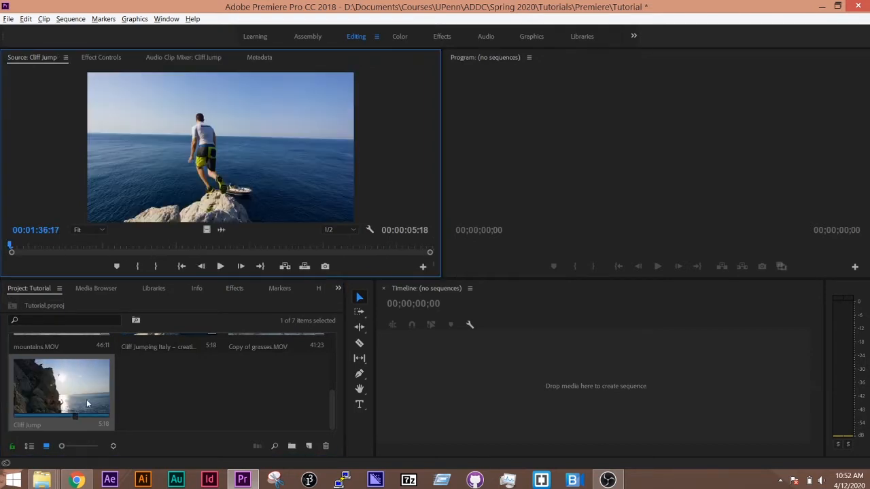
drag(11, 249, 419, 272)
drag(422, 269, 1, 314)
Step: Open the Interstellar landing clip for source preview and mark its In point at 00:00:44:14
scroll(103, 406, up, 3)
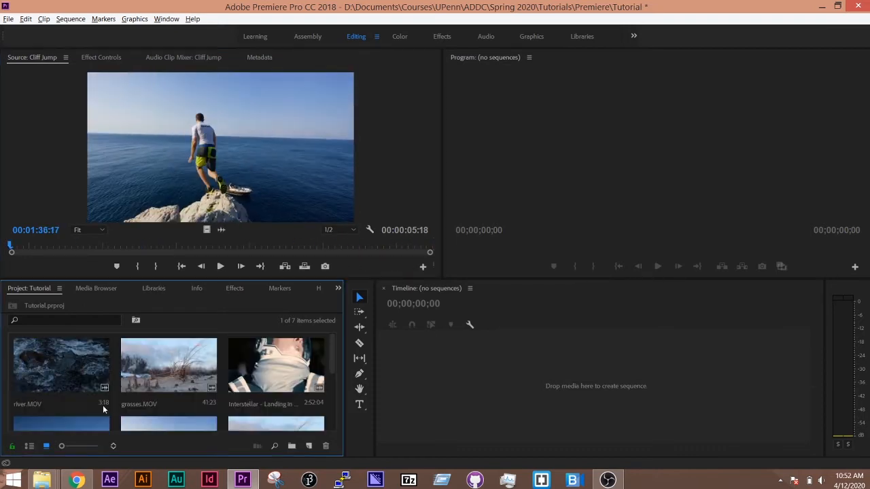
double_click(282, 388)
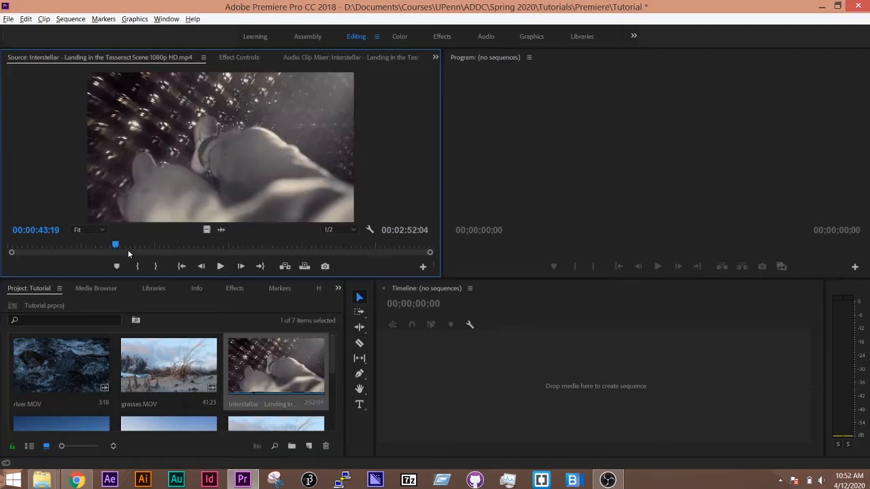
mouse_move(115, 245)
mouse_down()
mouse_move(16, 245)
mouse_move(191, 256)
mouse_move(26, 241)
mouse_move(117, 252)
mouse_up()
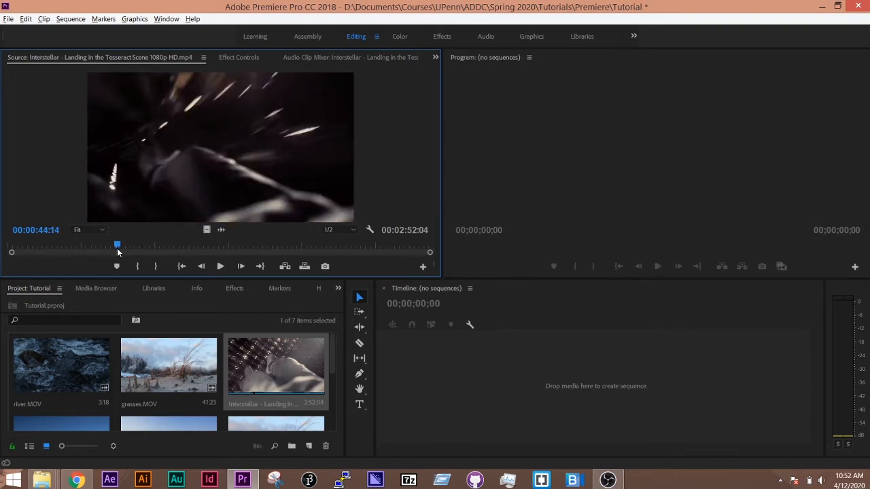
key(i)
Step: Play the Interstellar clip forward and mark its Out point at 00:00:46:18
key(Right)
key(Right)
key(Right)
key(Right)
key(Right)
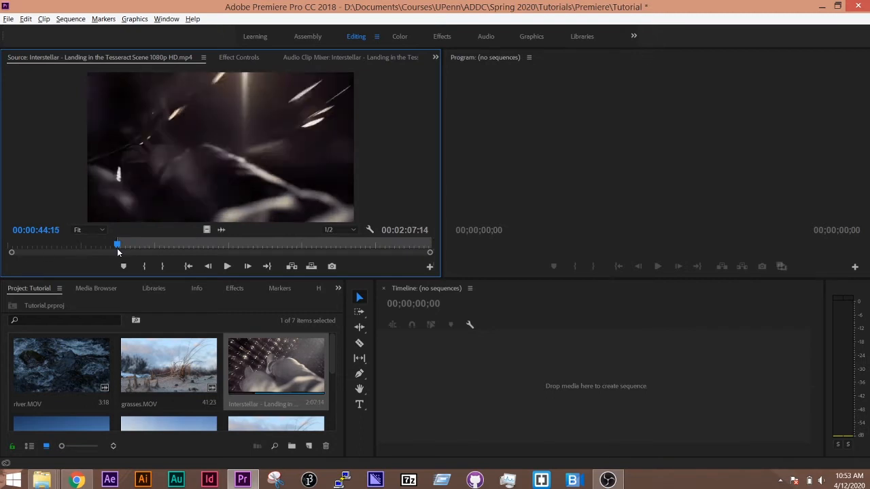
key(space)
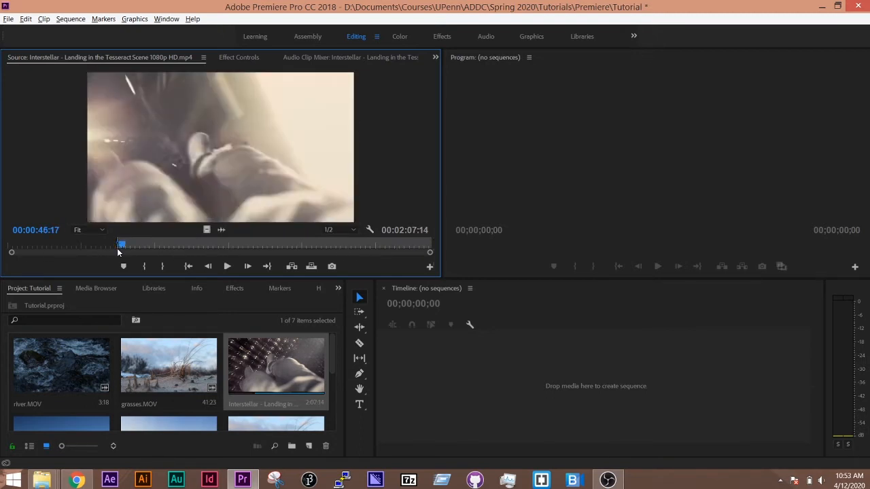
key(Left)
key(Left)
key(o)
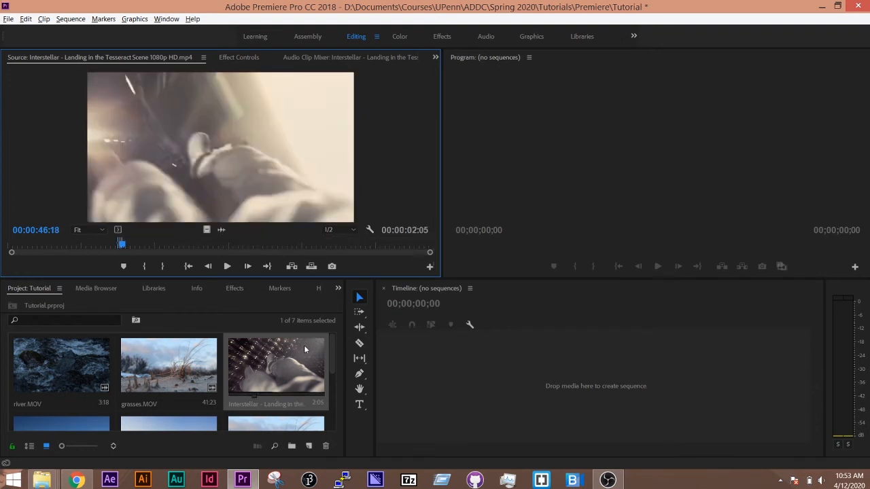
Step: Make a subclip named Landing from the marked Interstellar range, leaving trims unrestricted, and clear the clip selection
click(45, 19)
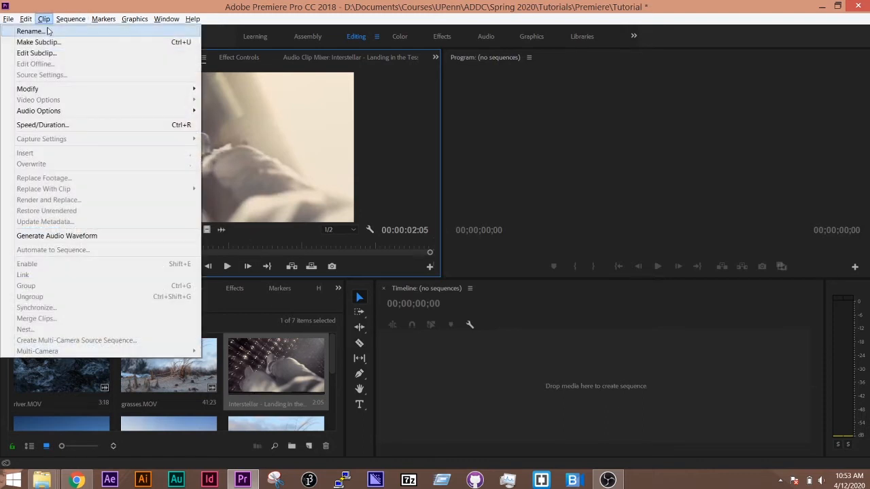
click(49, 37)
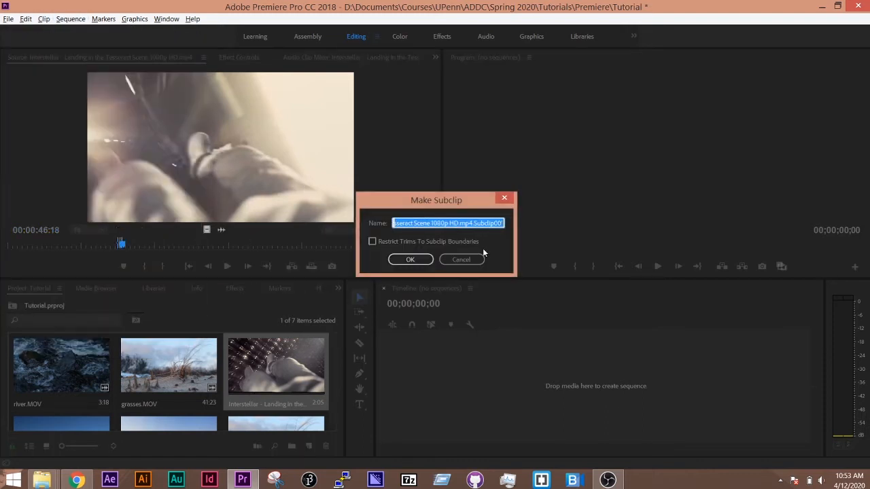
text(Landing)
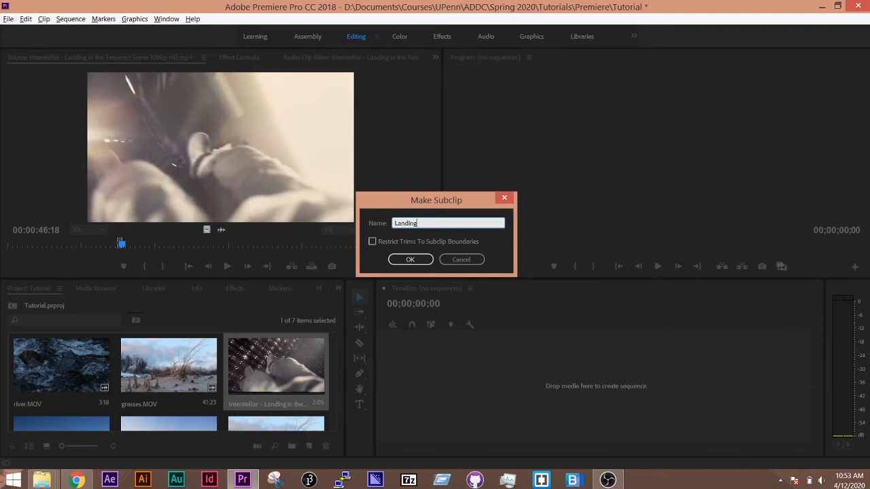
key(Return)
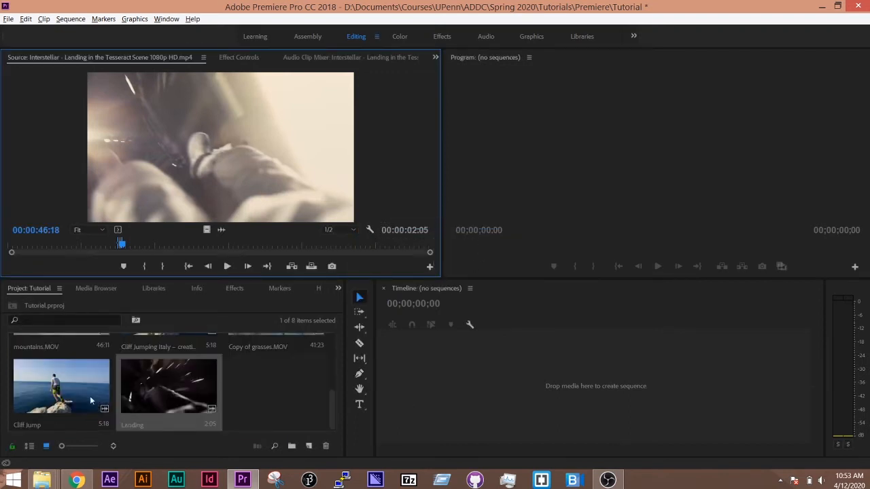
click(255, 388)
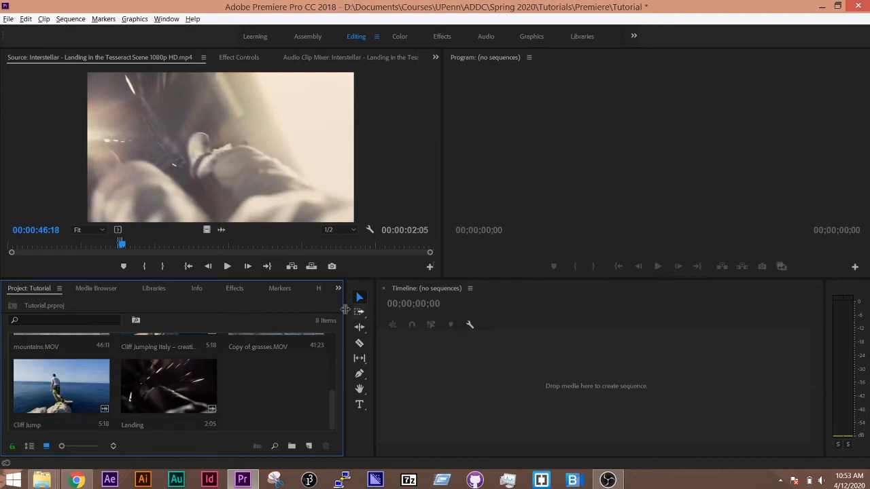
Step: Create a new sequence from the Cliff Jump subclip on the empty timeline and briefly play its opening
click(19, 388)
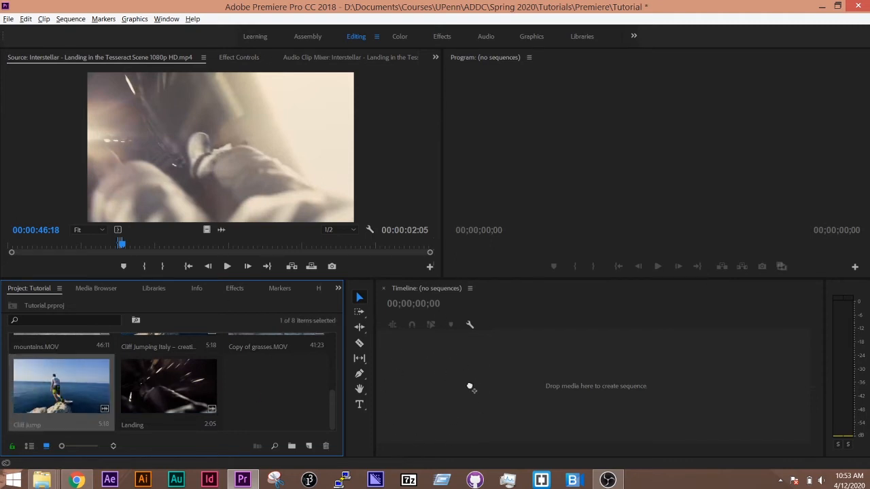
drag(434, 386, 502, 428)
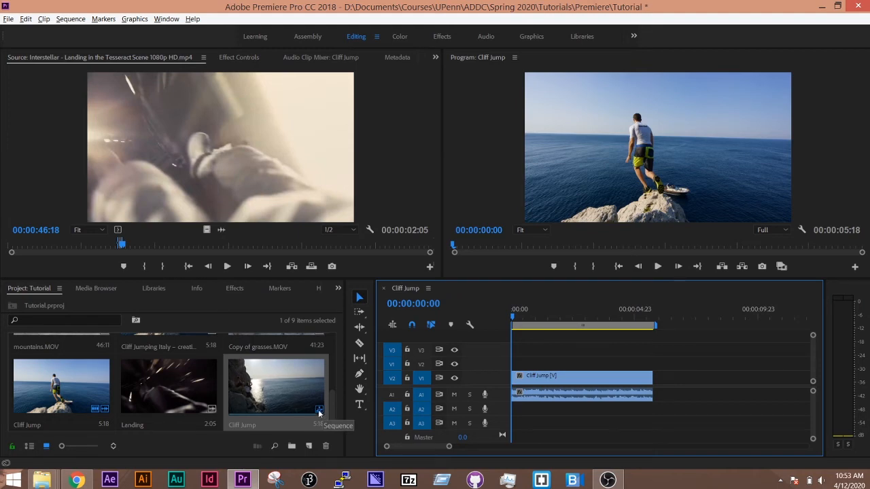
key(space)
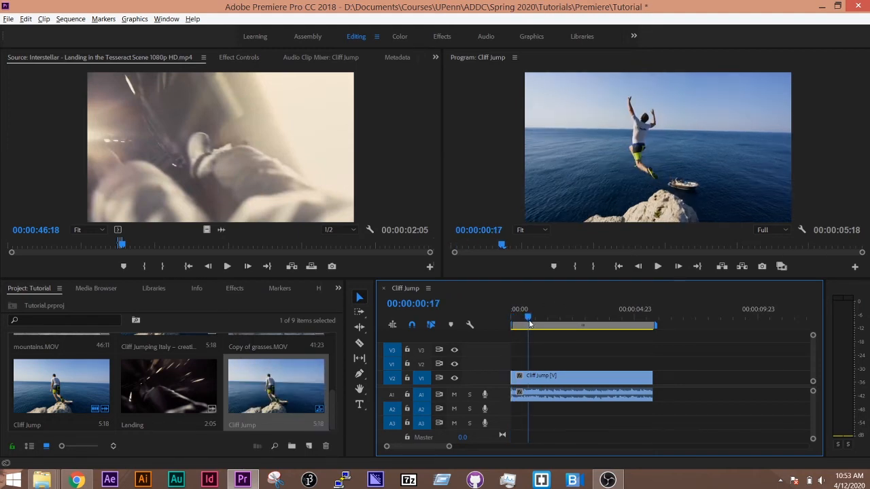
key(space)
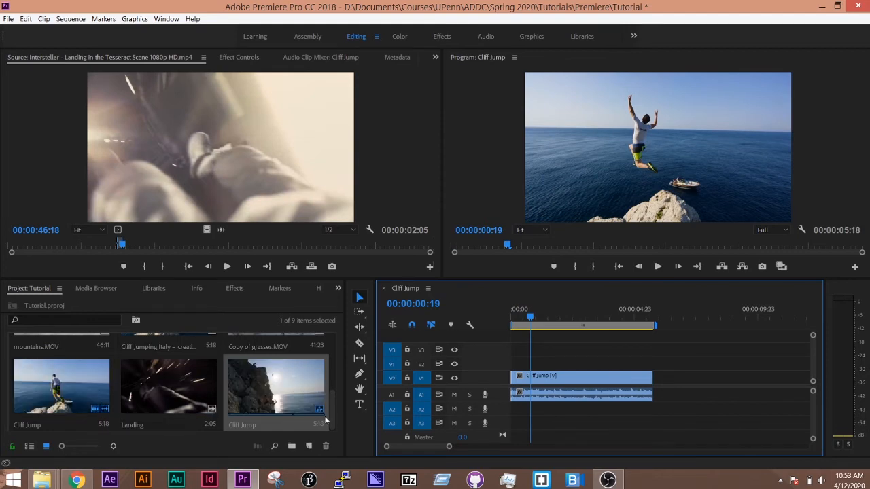
Step: Rename the new Cliff Jump sequence as Compiled Video and move its playhead to 00:00:04:09
click(245, 426)
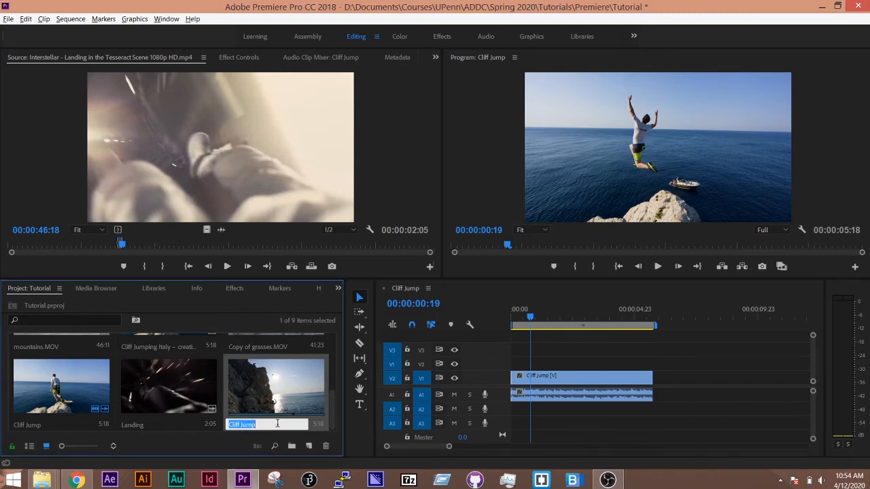
text(Compiled Video)
key(Tab)
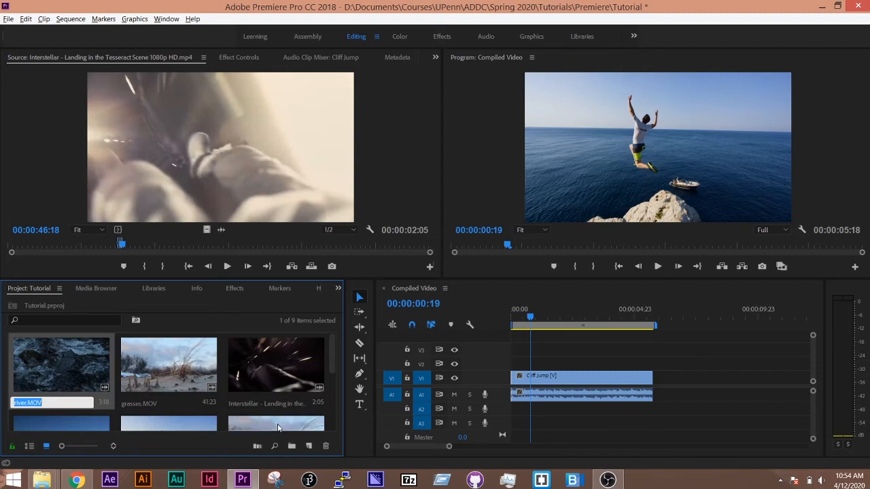
scroll(258, 381, down, 3)
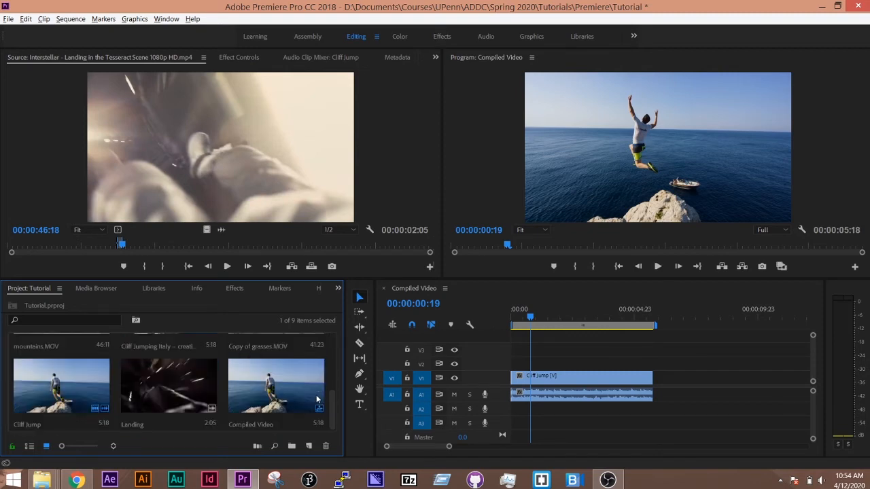
click(310, 404)
drag(533, 318, 608, 321)
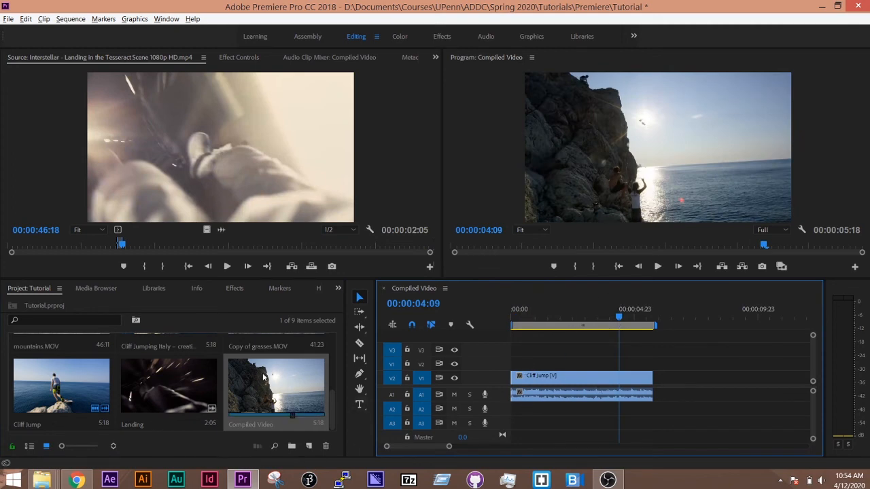
Step: Check the frame size in the Compiled Video sequence's properties and close them
click(284, 393)
right_click(284, 393)
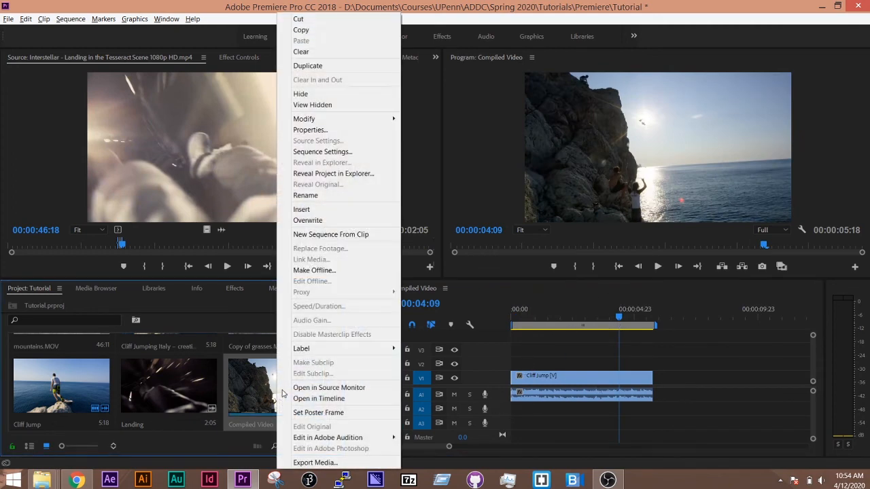
click(309, 129)
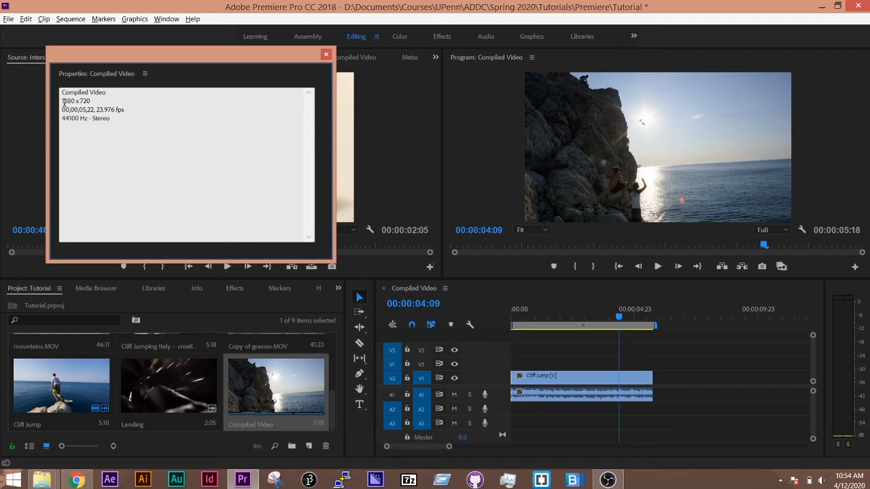
drag(63, 102, 102, 103)
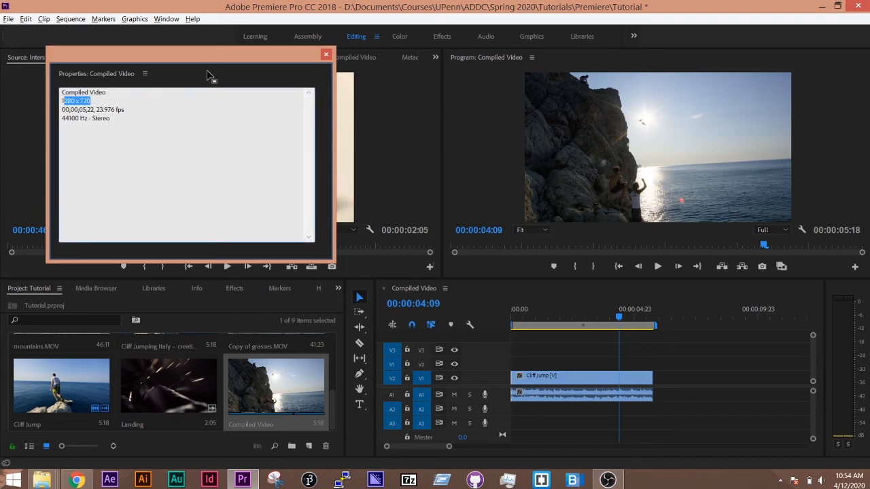
click(327, 55)
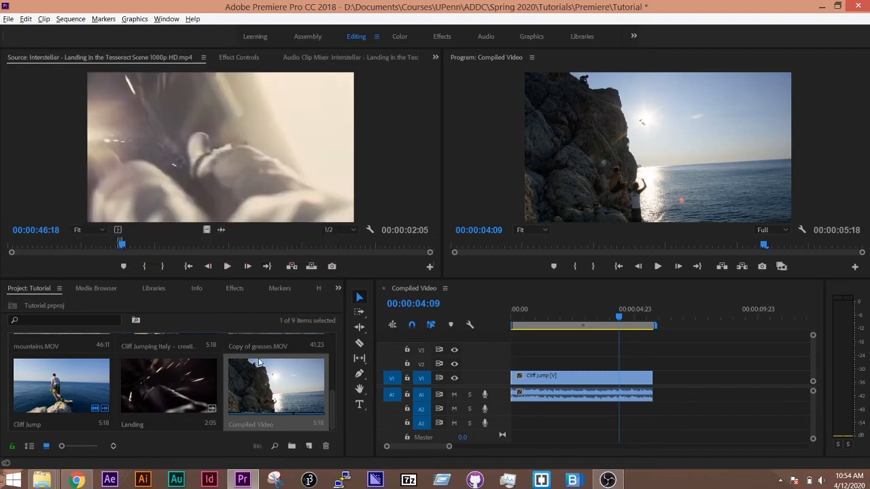
Step: Review the frame size in the Compiled Video sequence settings and accept the settings without edits
right_click(271, 398)
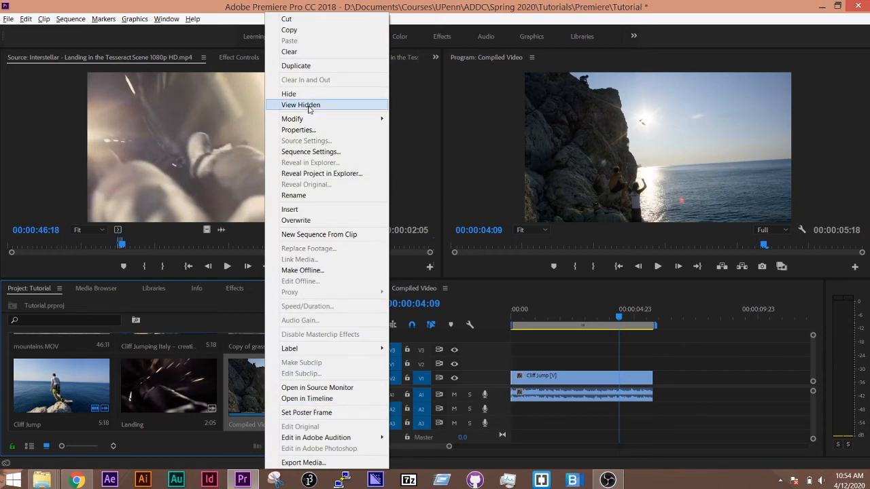
mouse_move(311, 121)
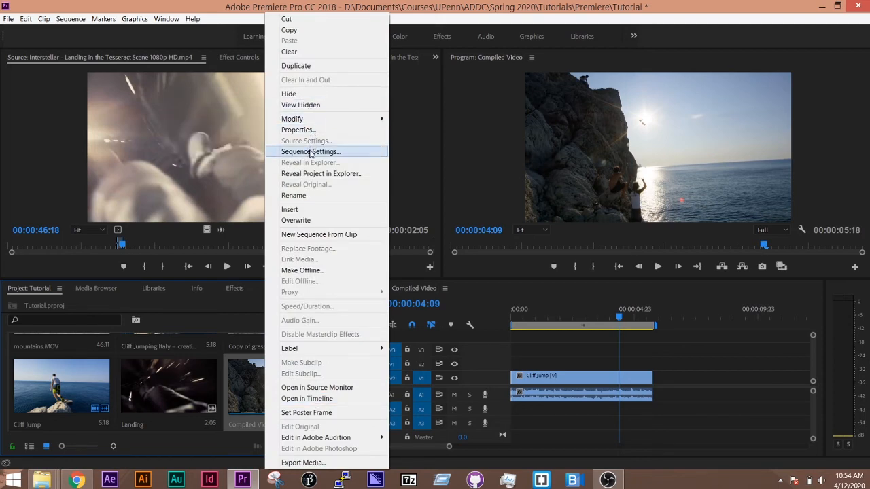
click(311, 153)
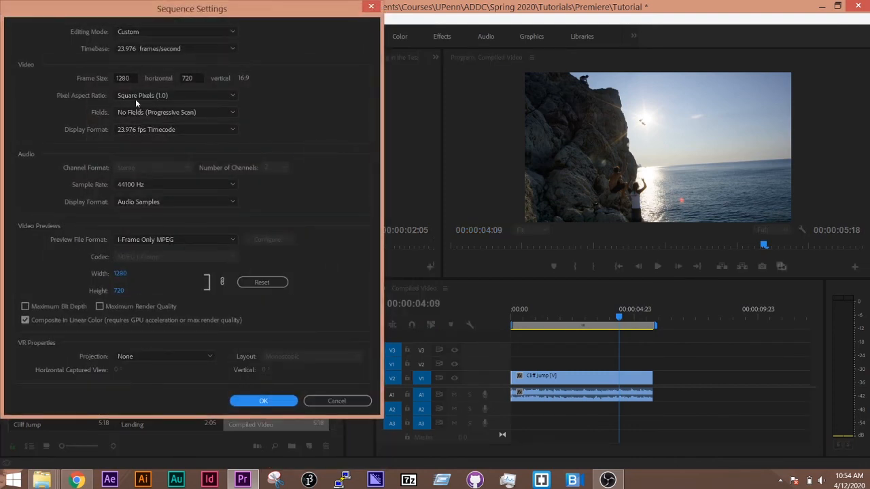
click(129, 77)
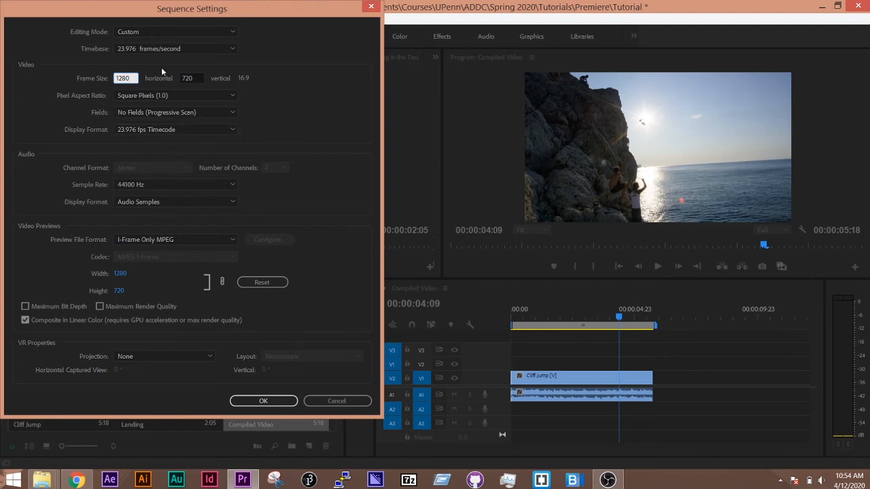
drag(116, 74, 180, 82)
click(275, 402)
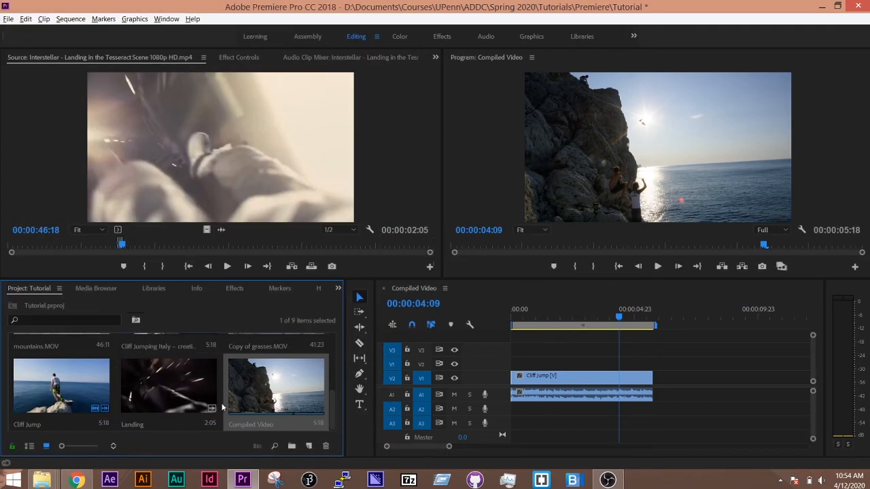
Step: Add the Landing subclip to the Compiled Video sequence on V1 and A1, directly after the Cliff Jump clip
drag(172, 390, 660, 386)
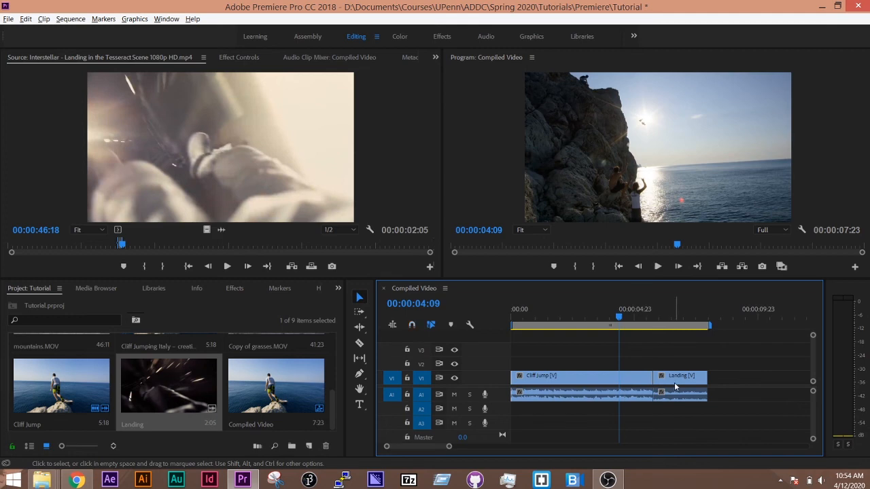
mouse_move(678, 381)
mouse_down()
mouse_move(669, 385)
mouse_move(754, 388)
mouse_move(669, 388)
mouse_move(736, 389)
mouse_move(687, 388)
mouse_up()
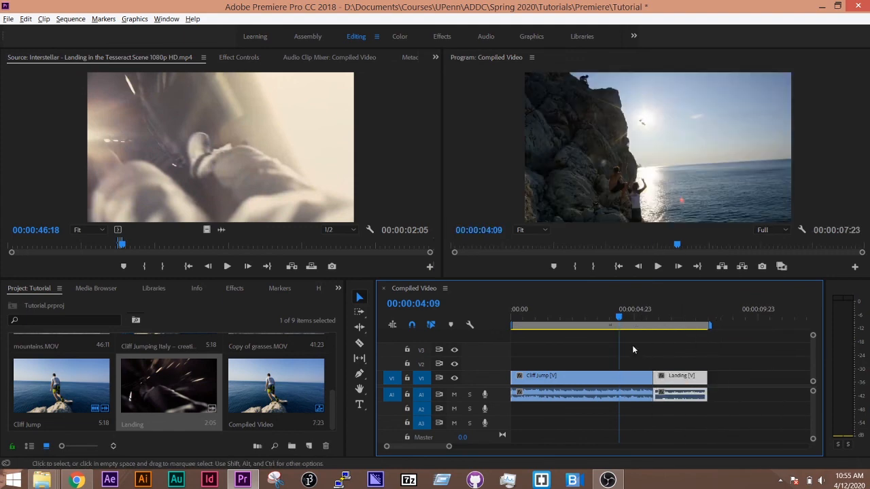
Step: Play the Compiled Video sequence through to the end of Landing and return the playhead to 00:00:00:00
click(589, 324)
key(space)
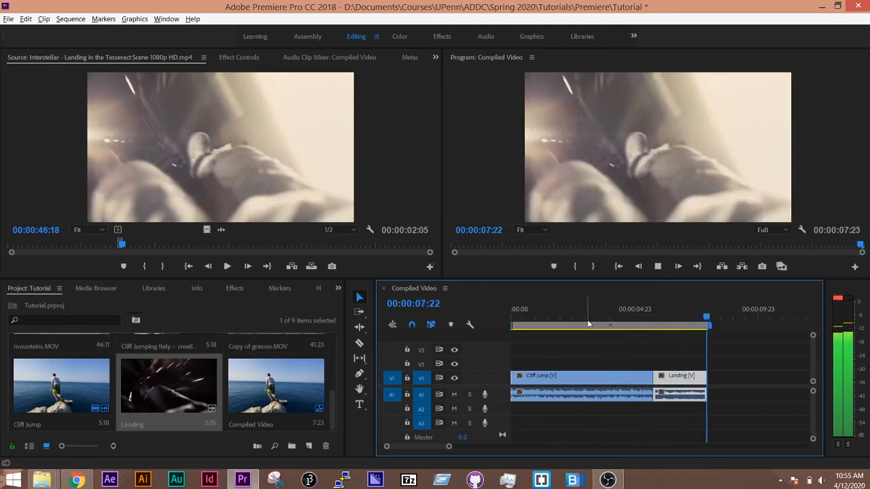
drag(623, 326, 504, 348)
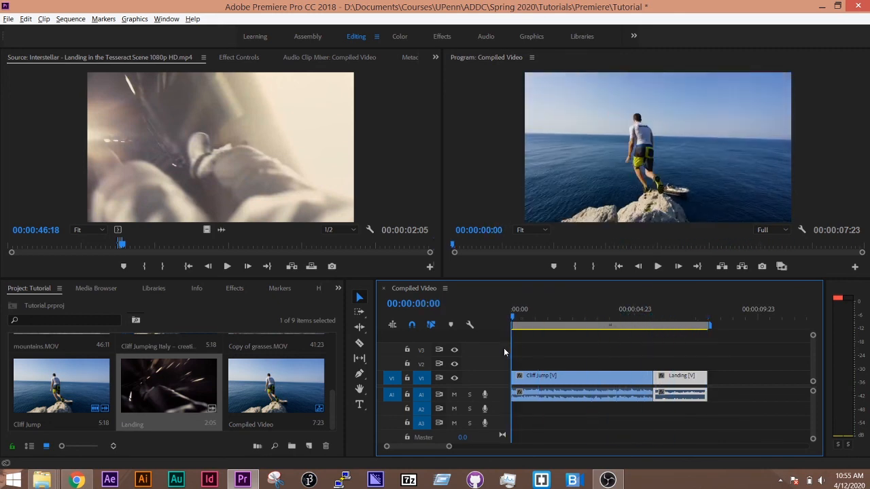